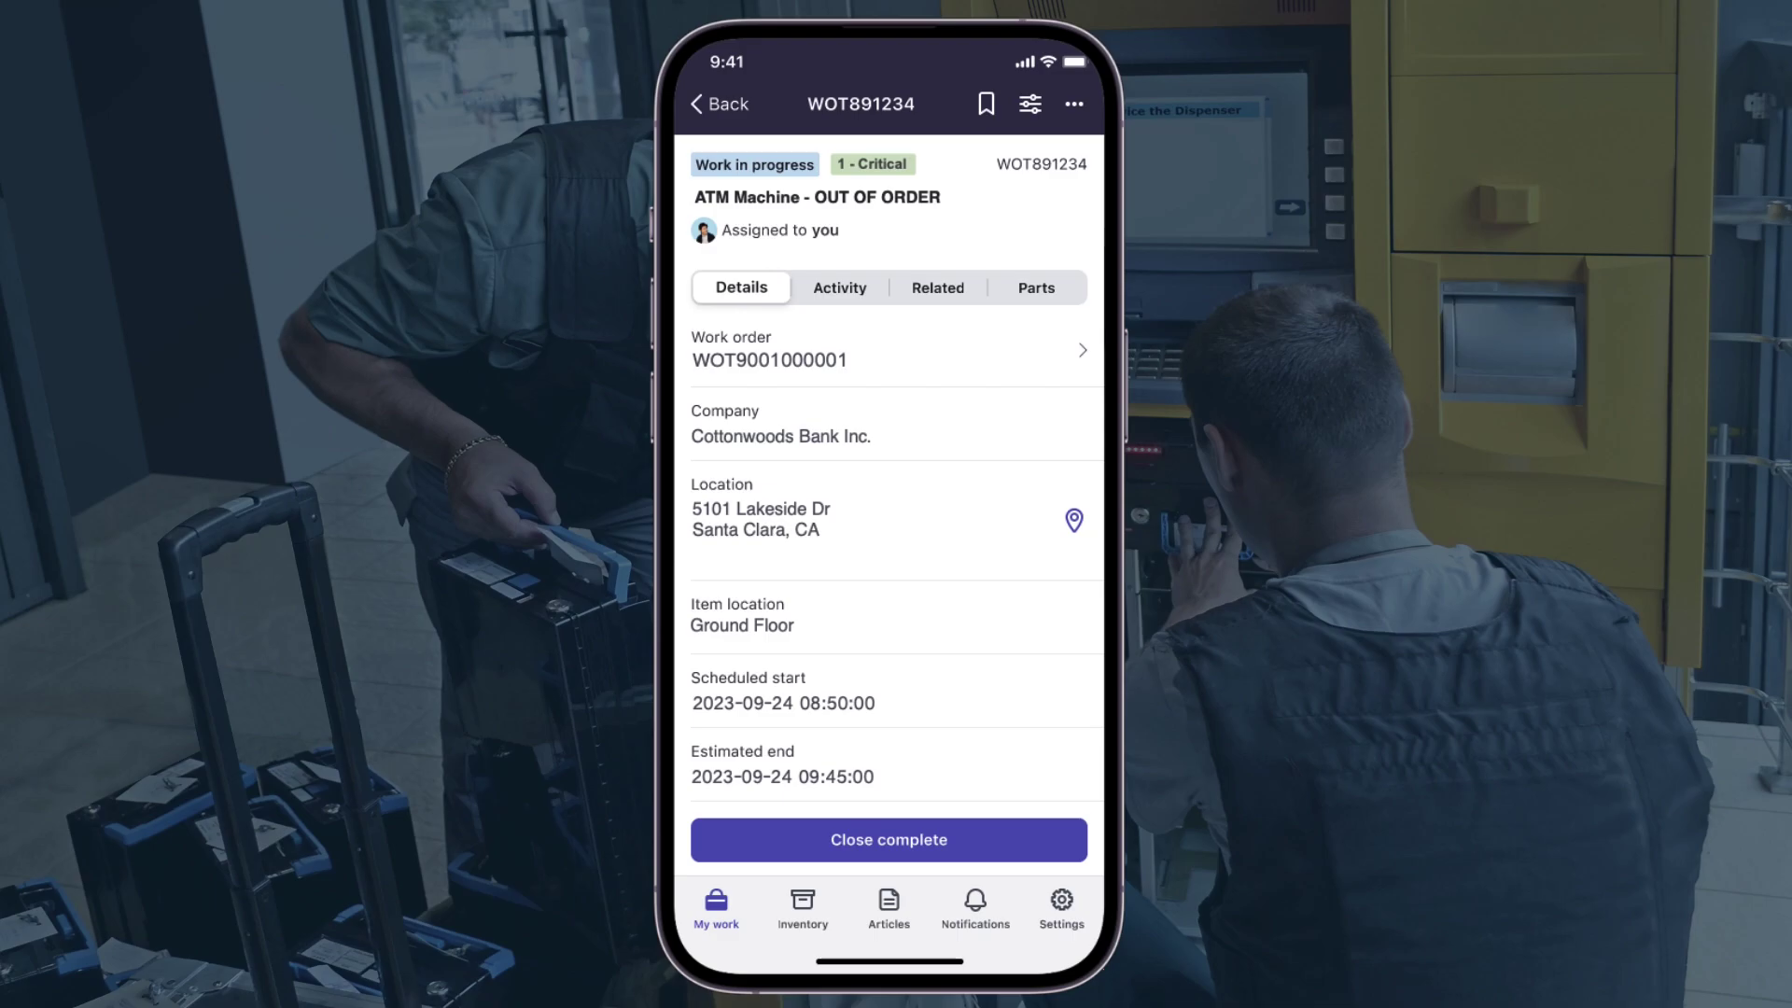
# Choose Close complete on the ATM work order task and activate the Closure notes field.
pyautogui.click(896, 839)
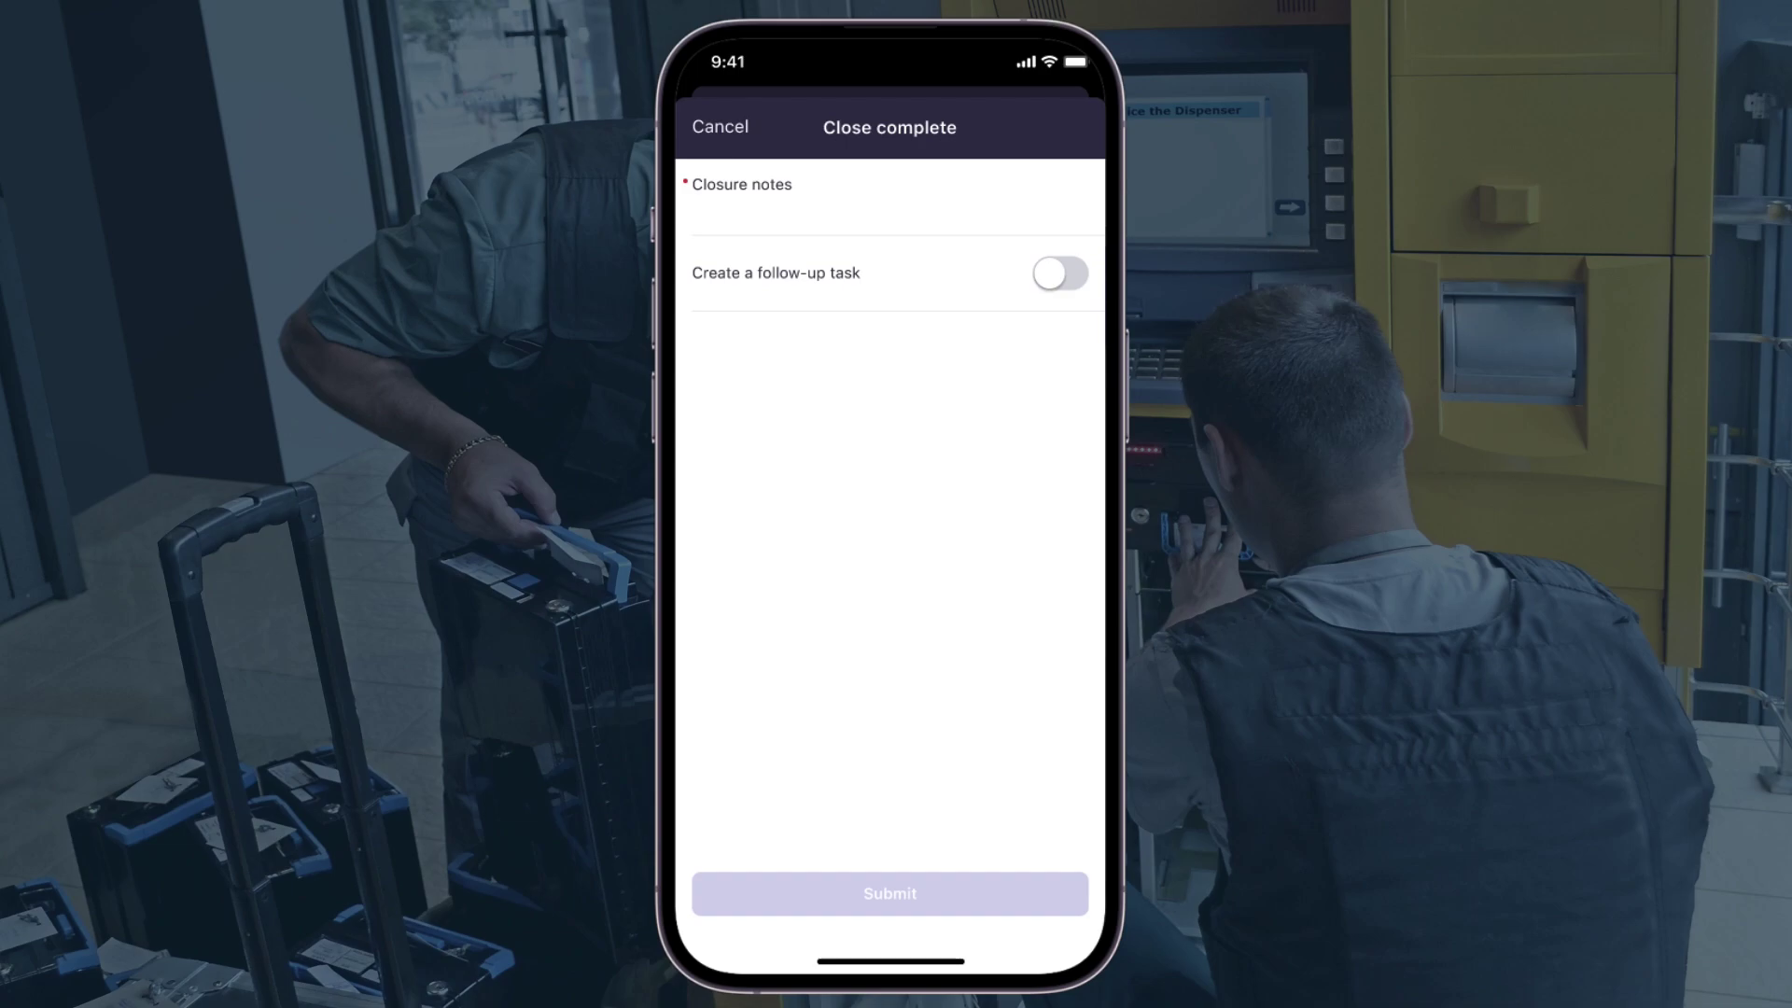
pyautogui.click(721, 217)
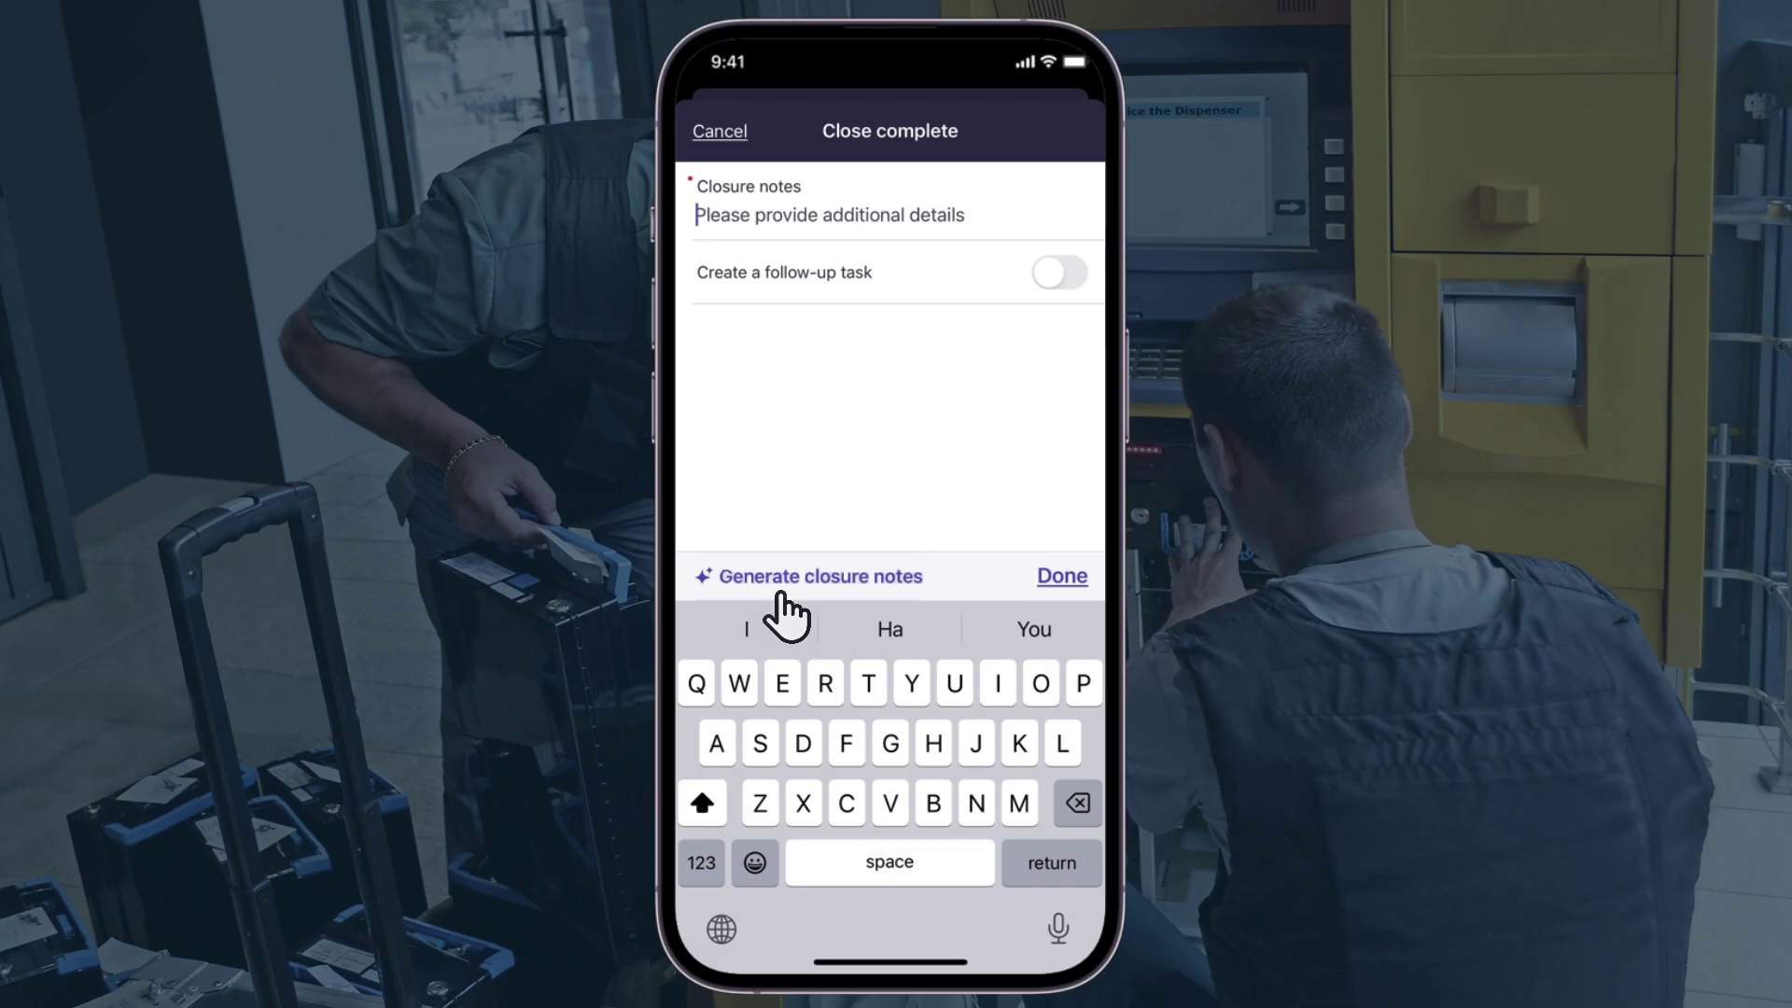
# Generate the closure notes with Now Assist, acknowledge its alert, and submit the closure.
pyautogui.click(810, 575)
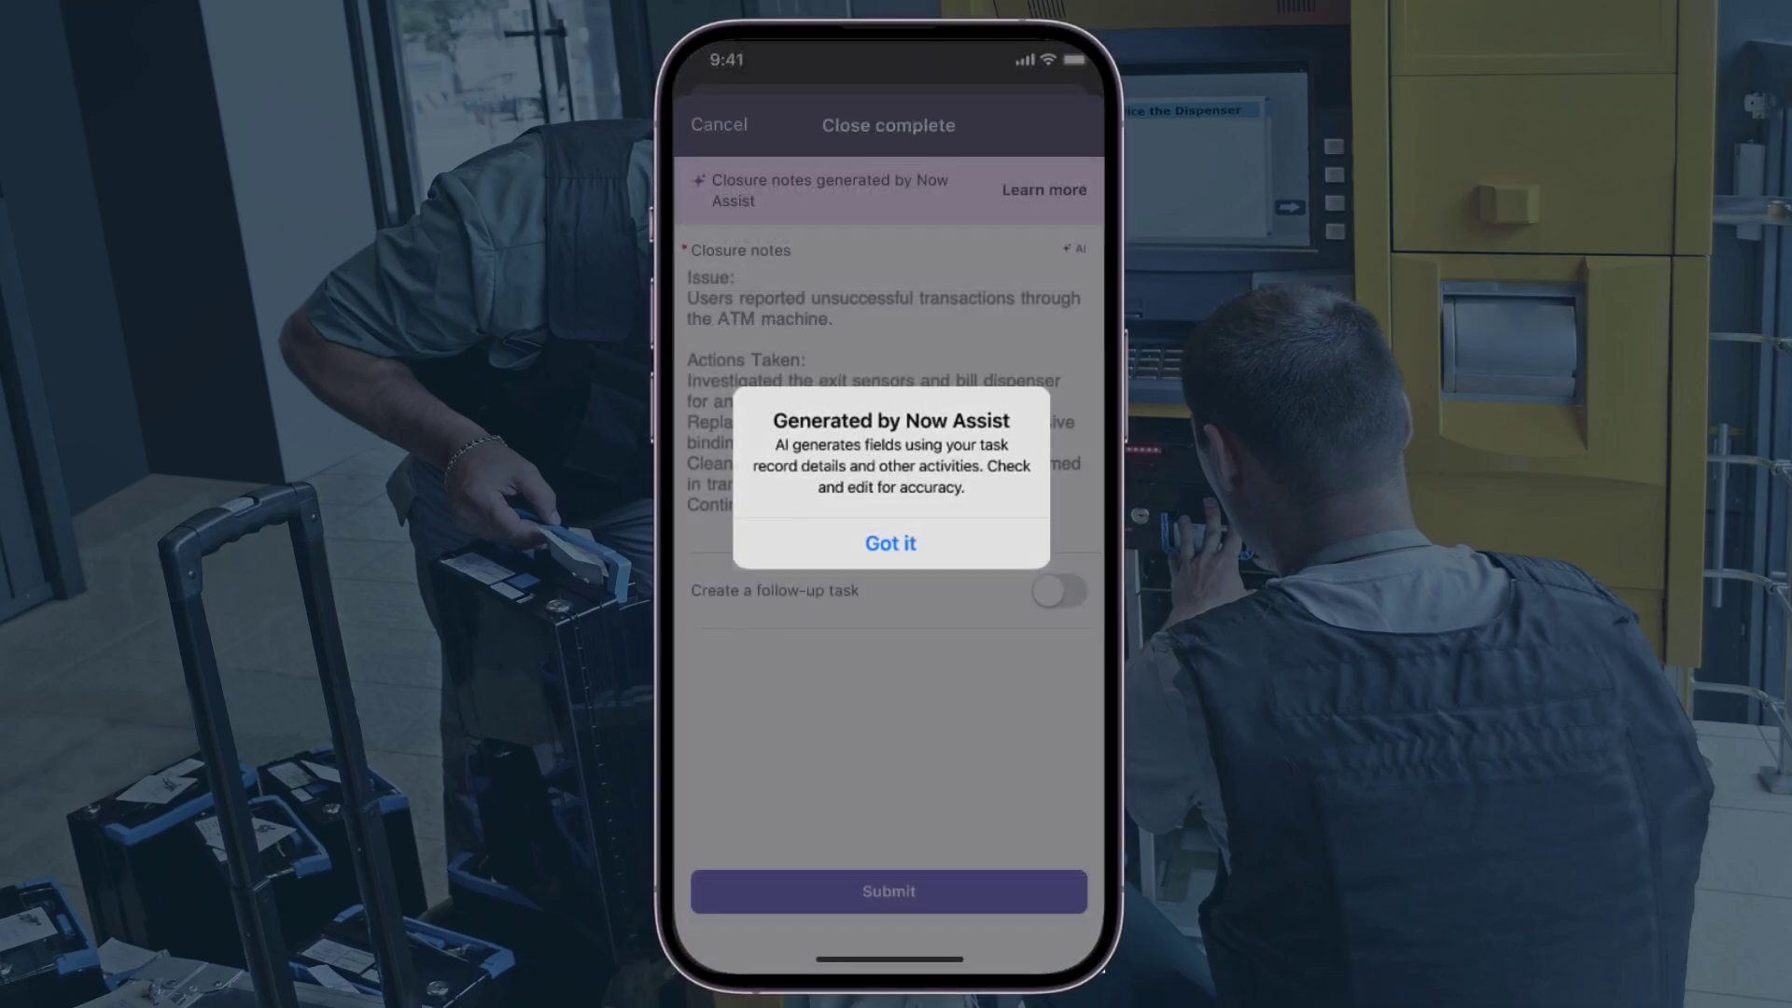
pyautogui.click(890, 544)
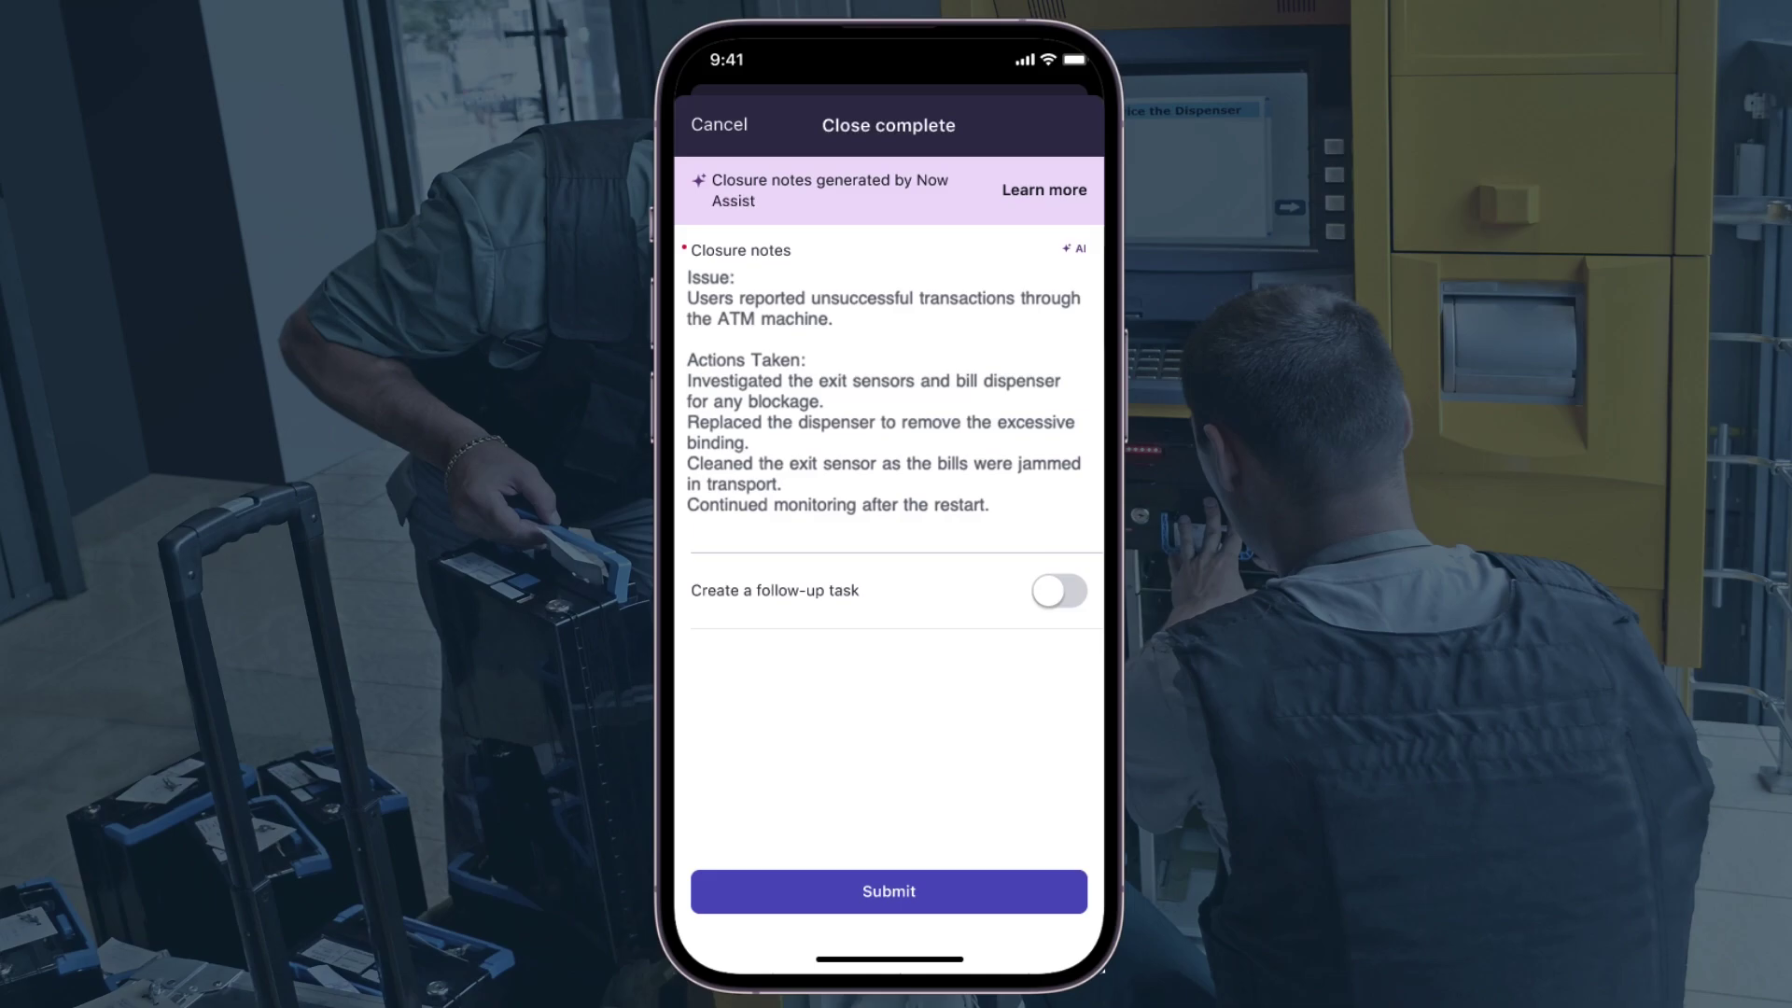
pyautogui.click(889, 891)
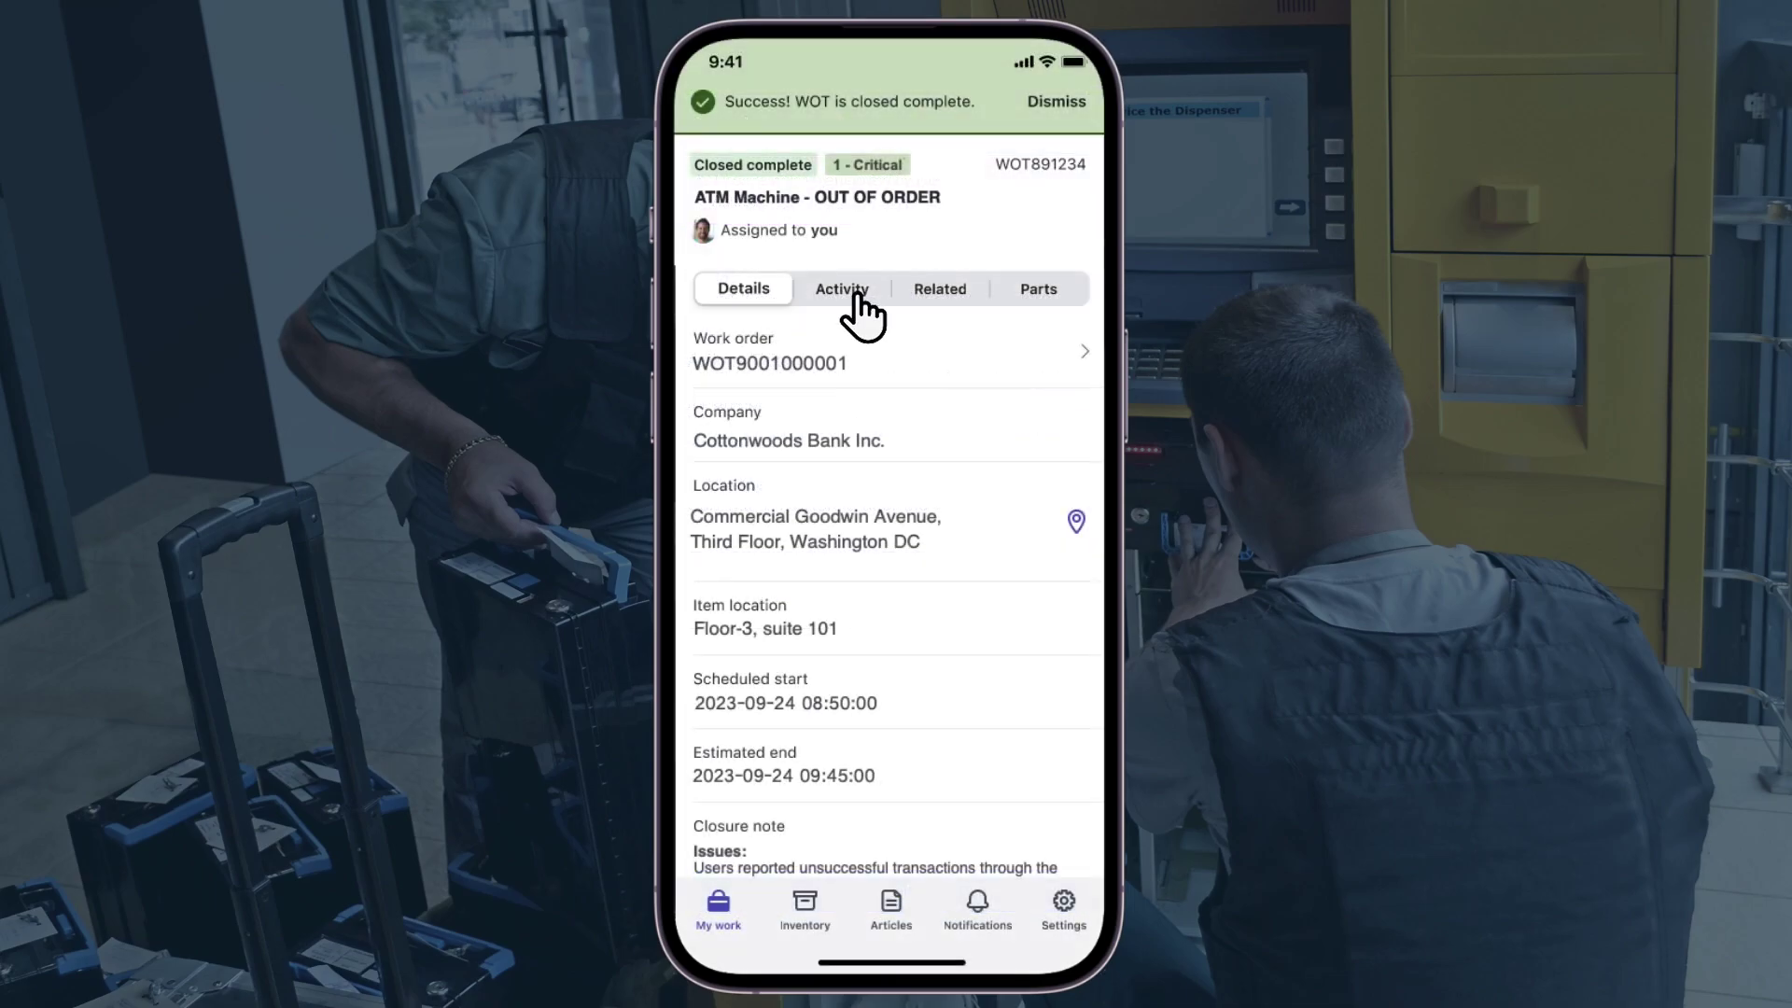
# Show the submitted closure notes in the ATM task's Activity stream.
pyautogui.click(844, 288)
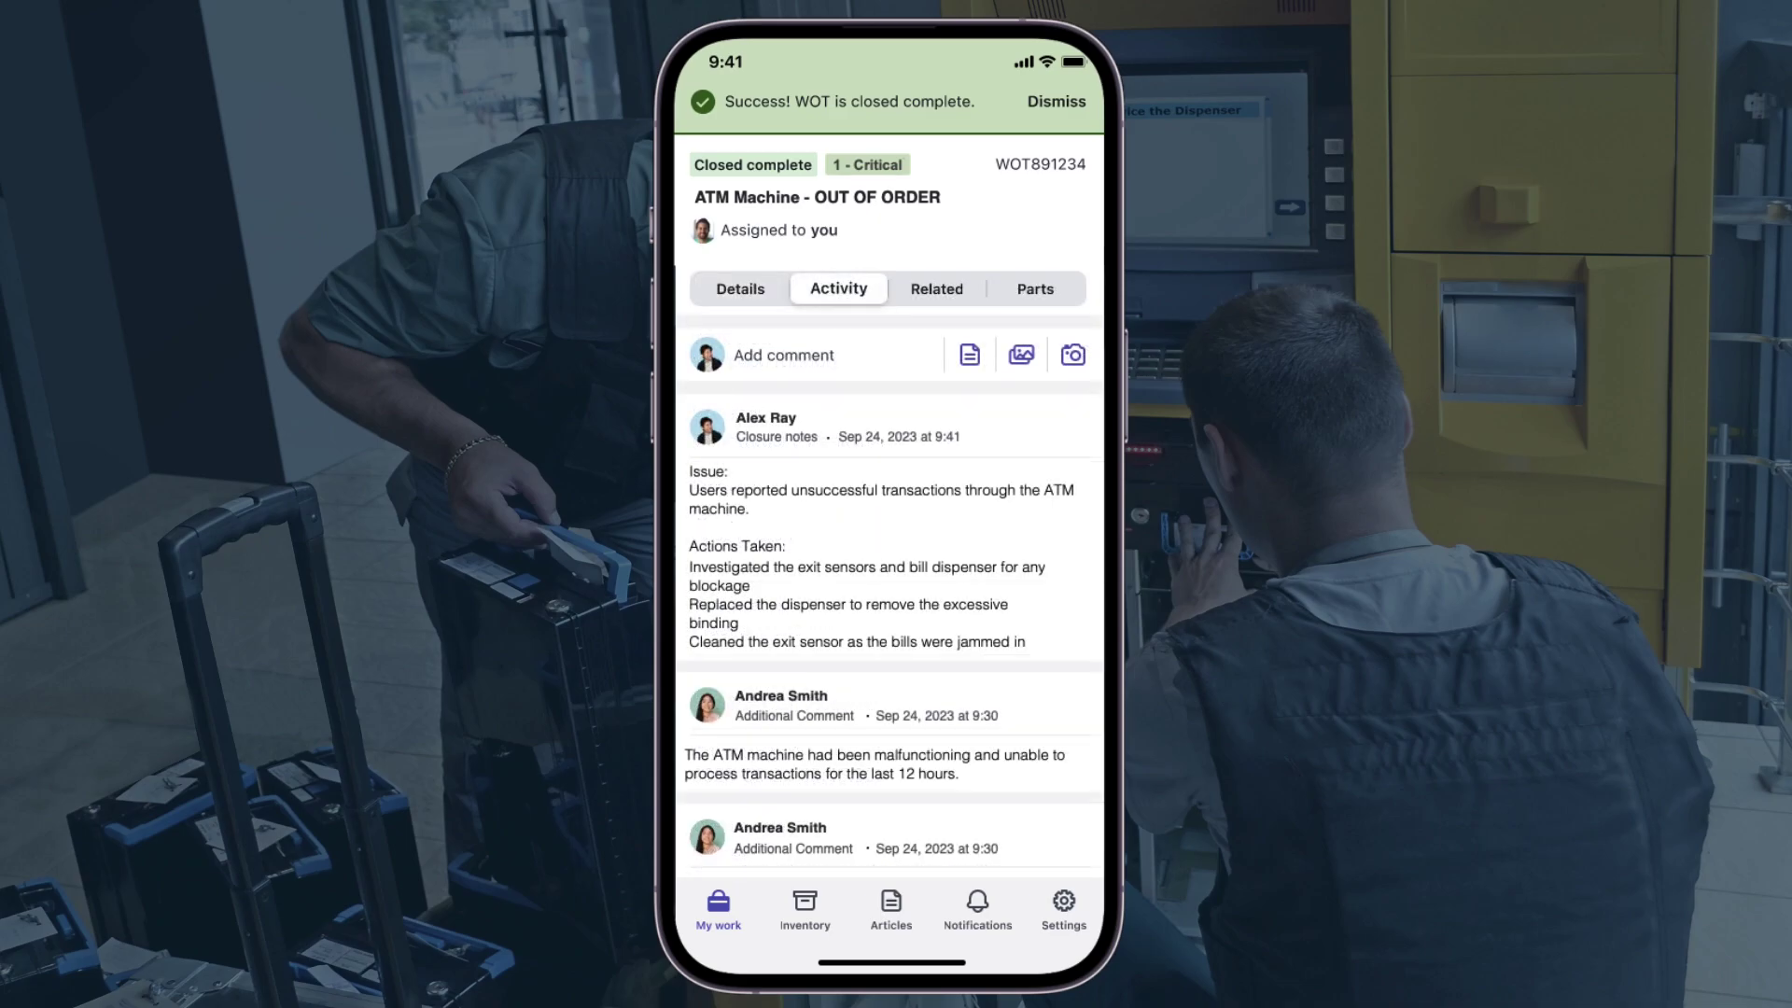